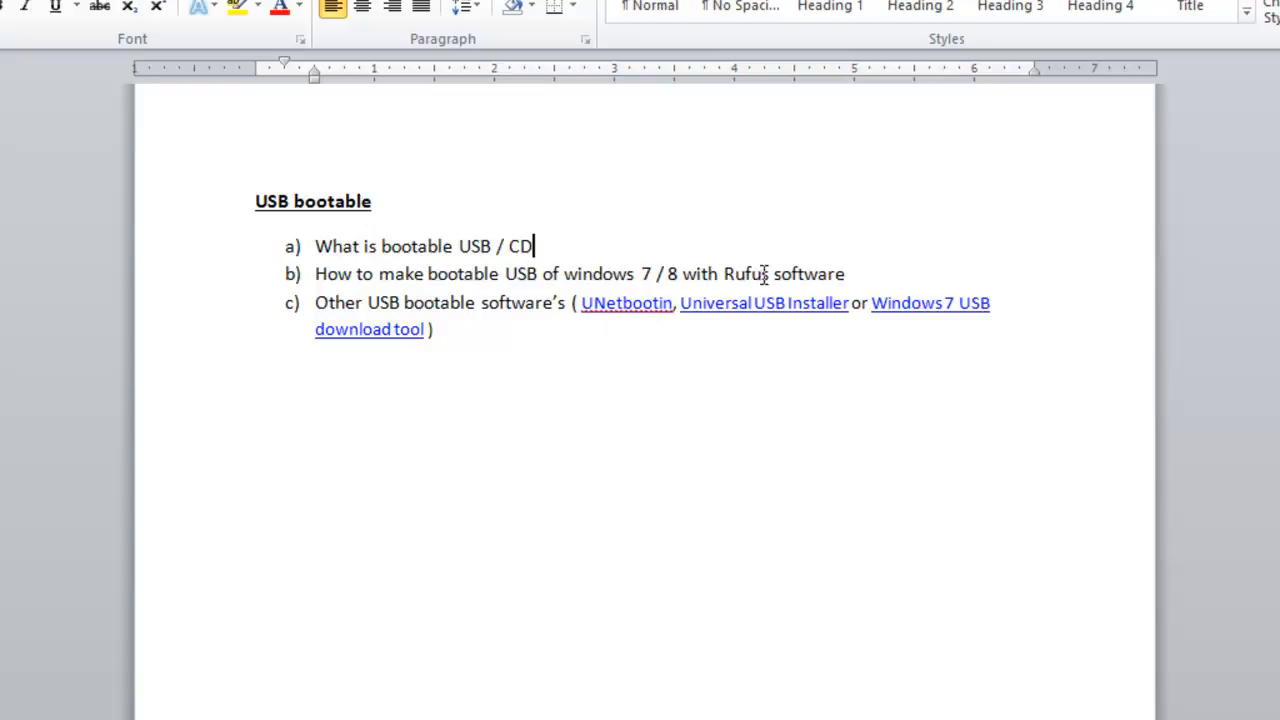
Step: Highlight the word "Rufus" in item b of the USB bootable outline, clear the selection, and minimize the document
drag(771, 277, 733, 285)
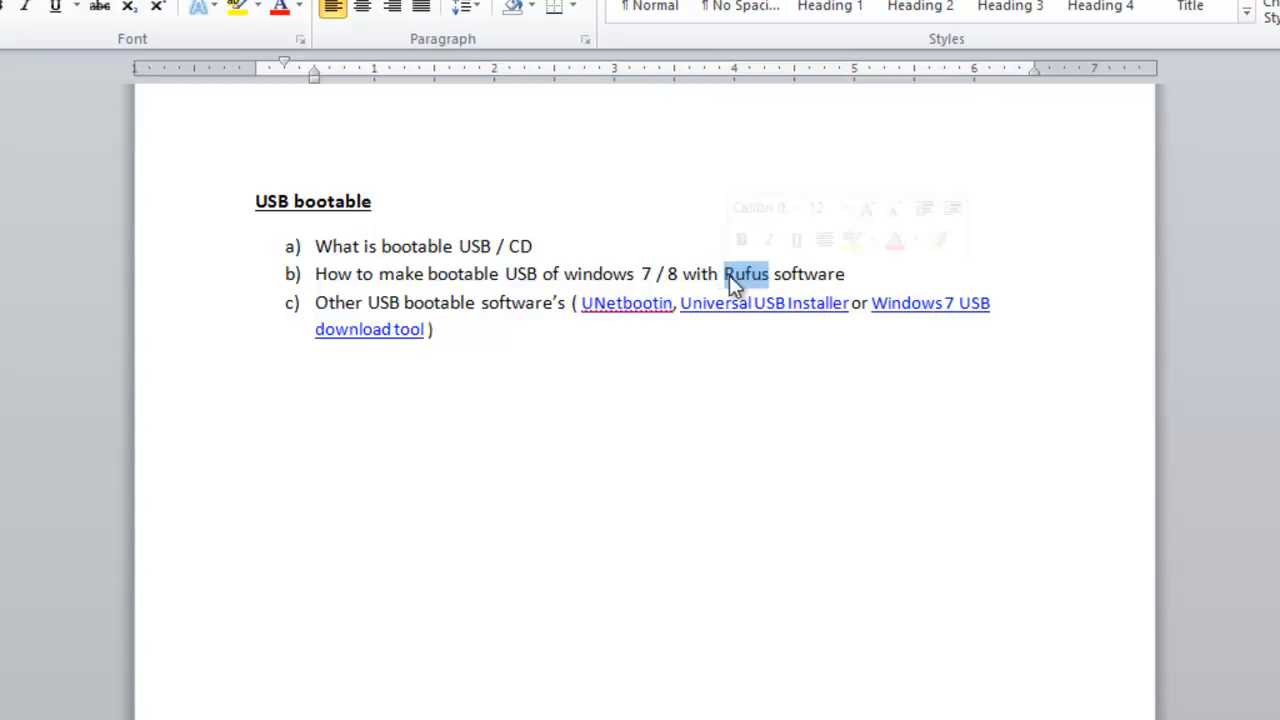
click(440, 274)
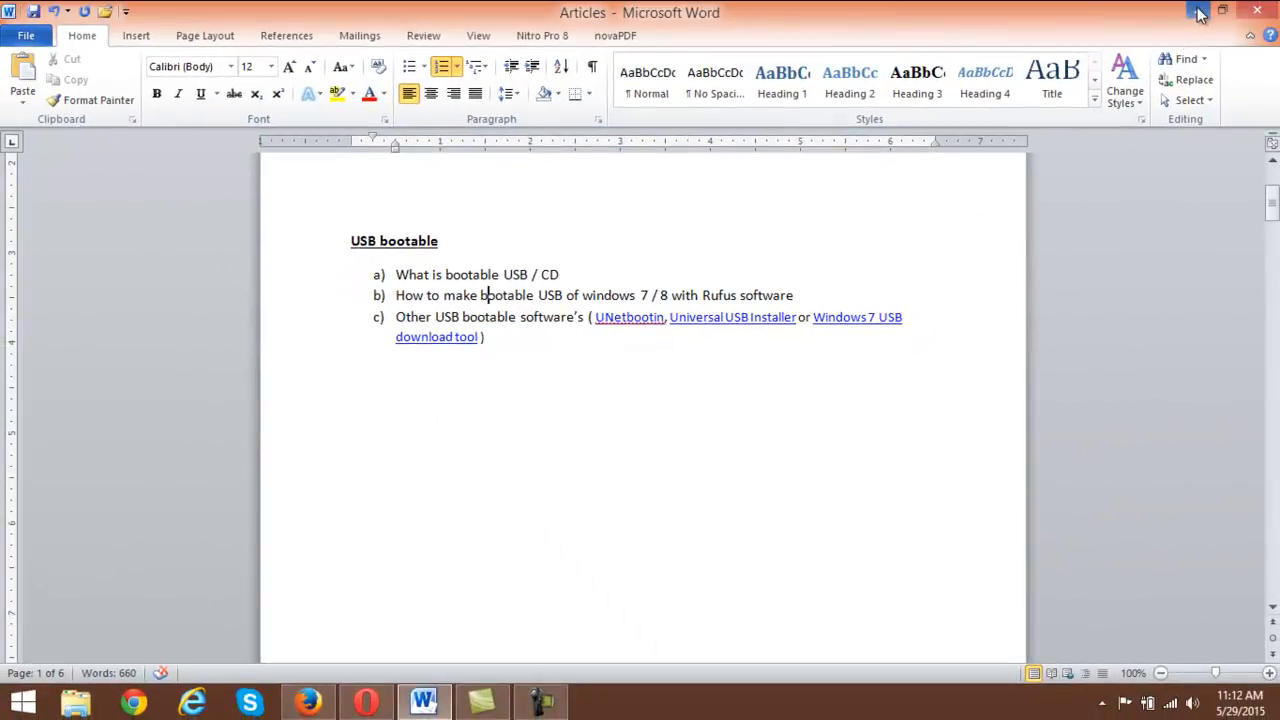
click(1193, 20)
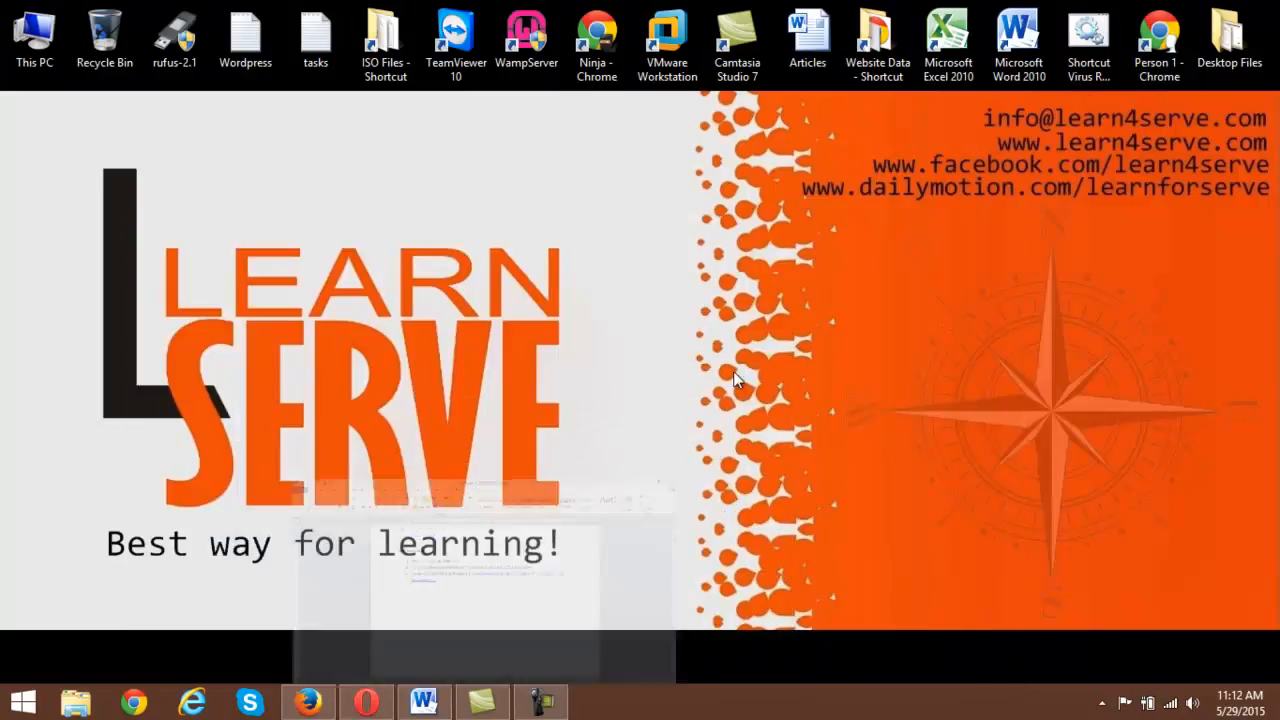
Step: Switch to Firefox and review the Google results for "rufus software" and the upper part of the Rufus website
click(307, 703)
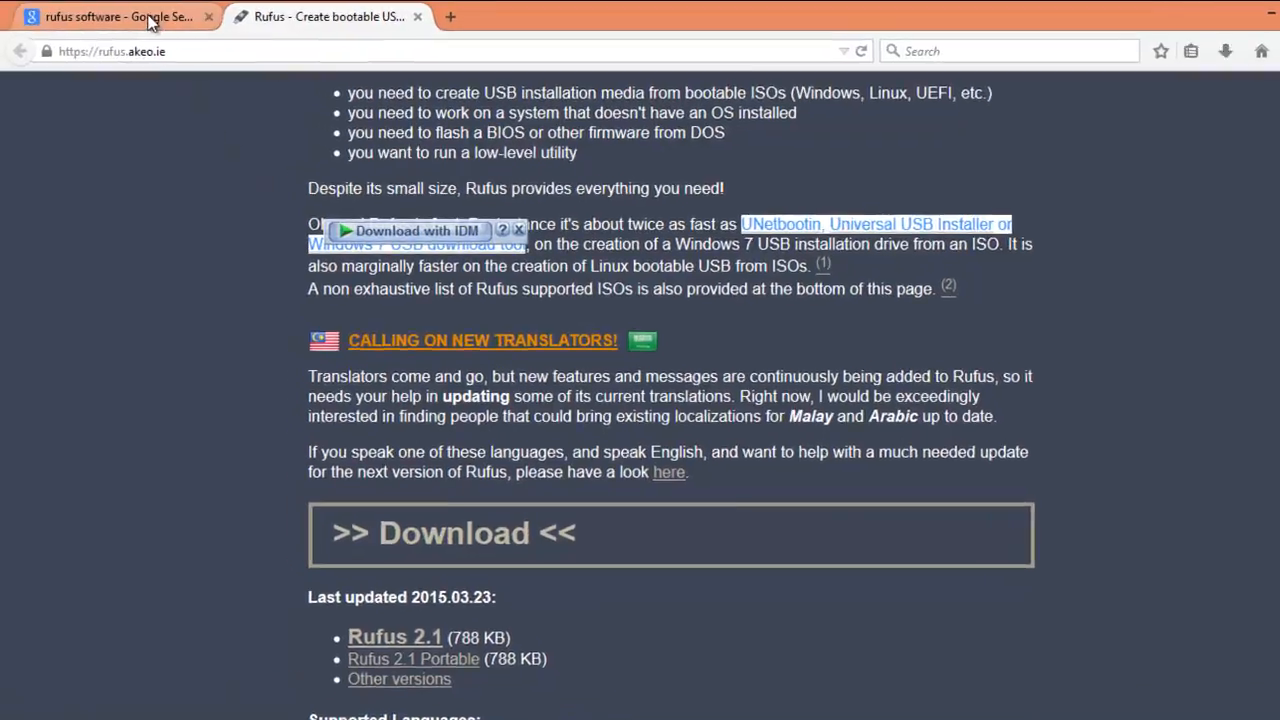
click(145, 16)
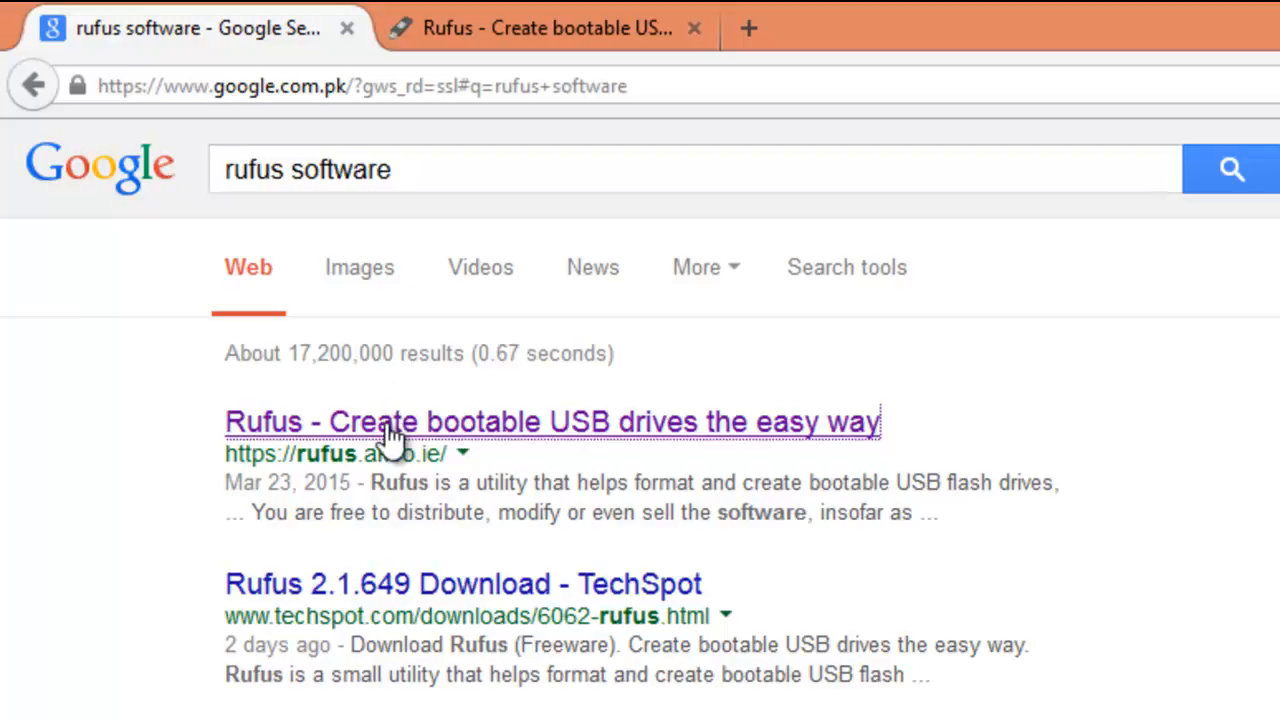
click(521, 25)
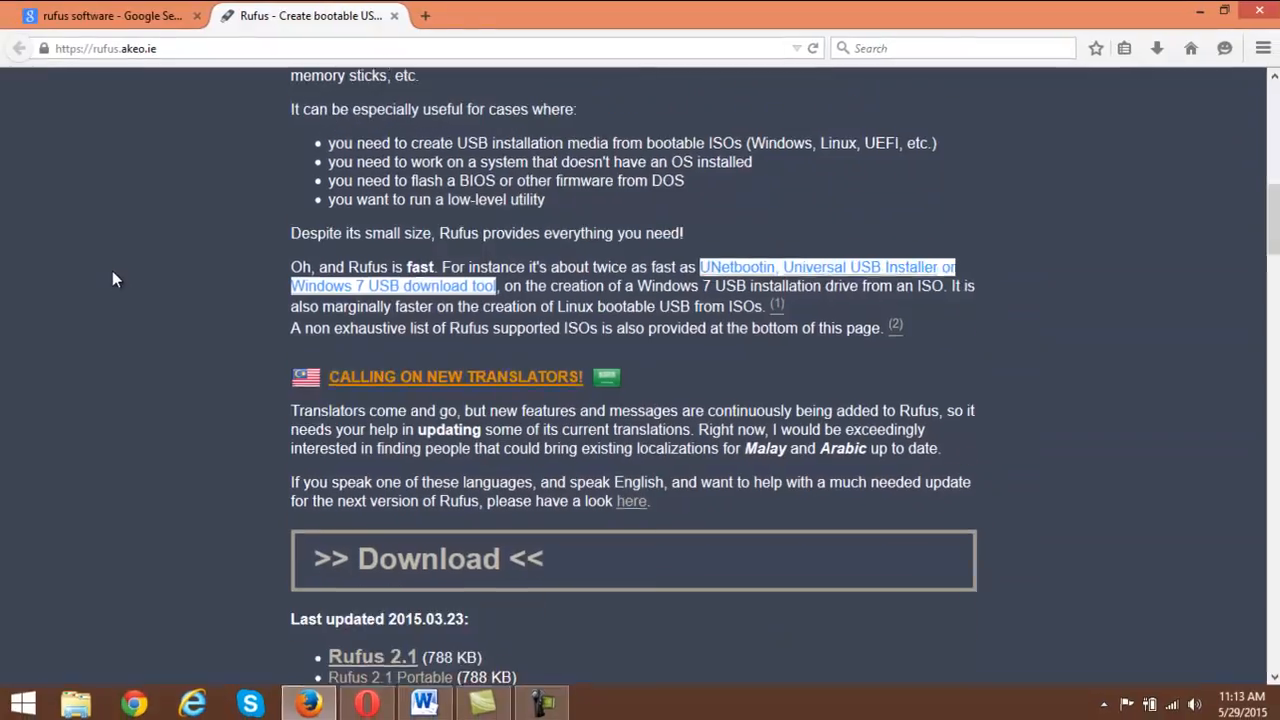
scroll(112, 270, up, 3)
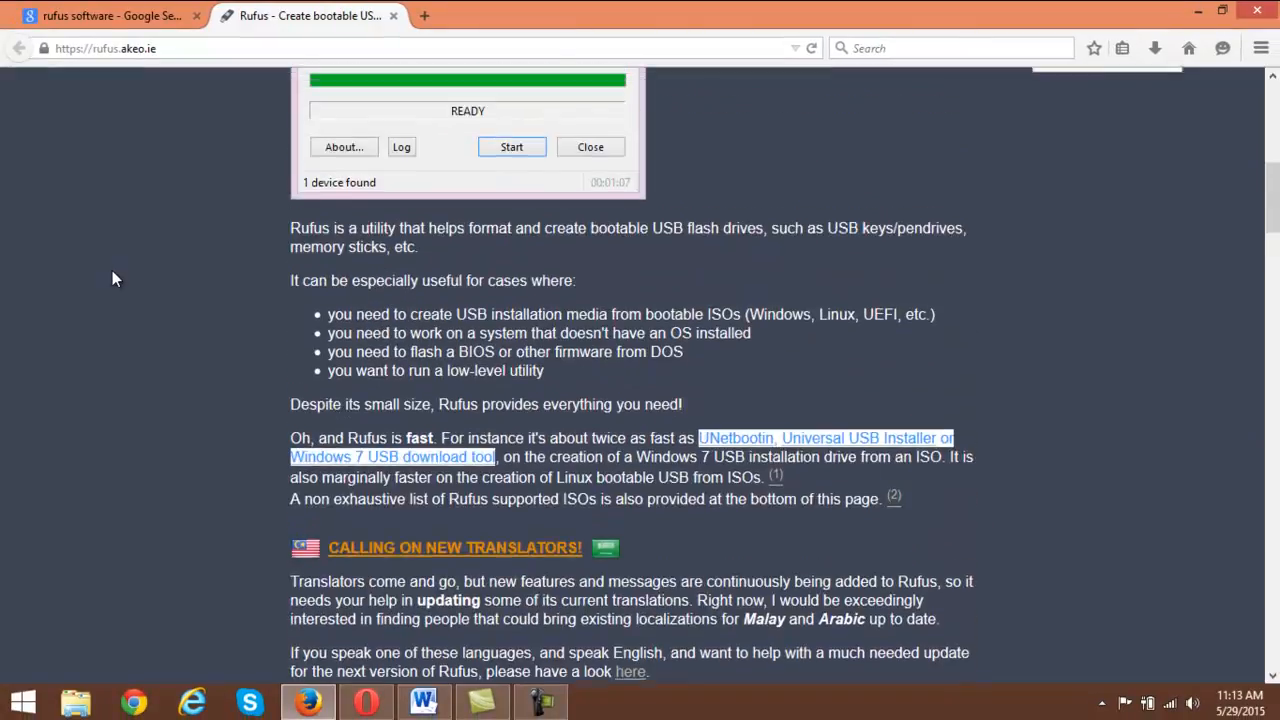
scroll(112, 279, up, 3)
scroll(323, 352, up, 3)
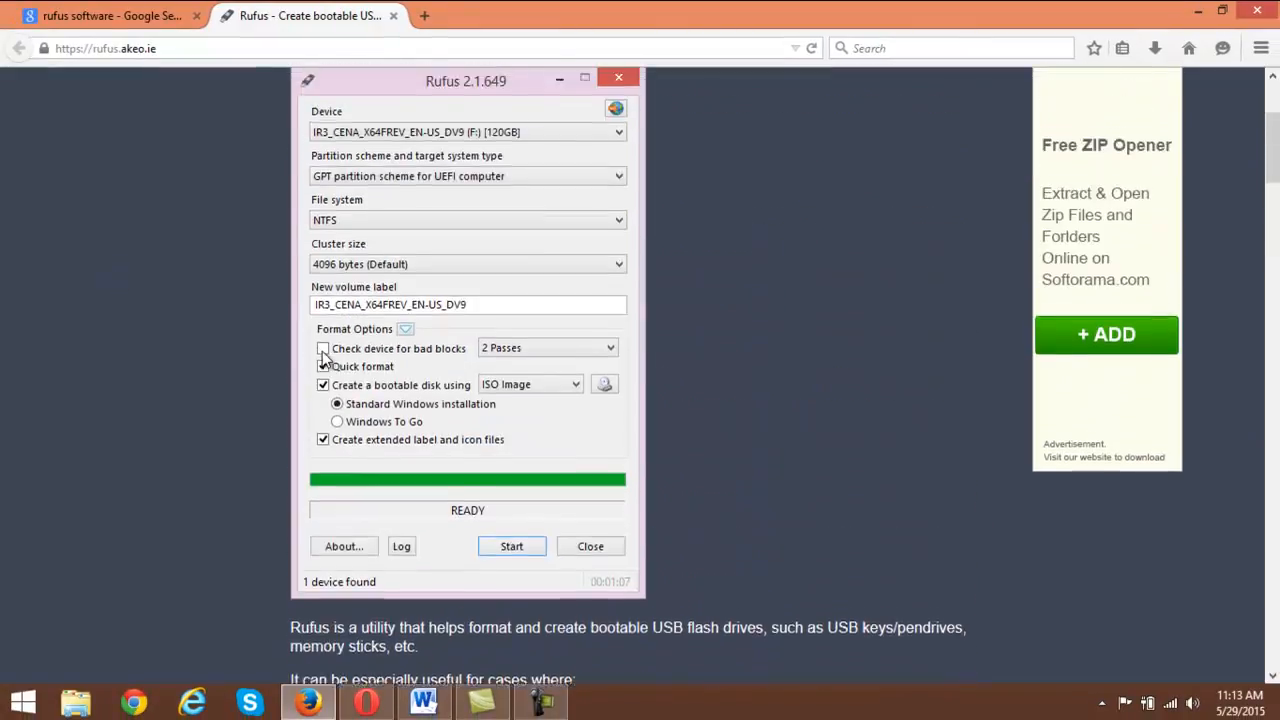
scroll(322, 352, up, 5)
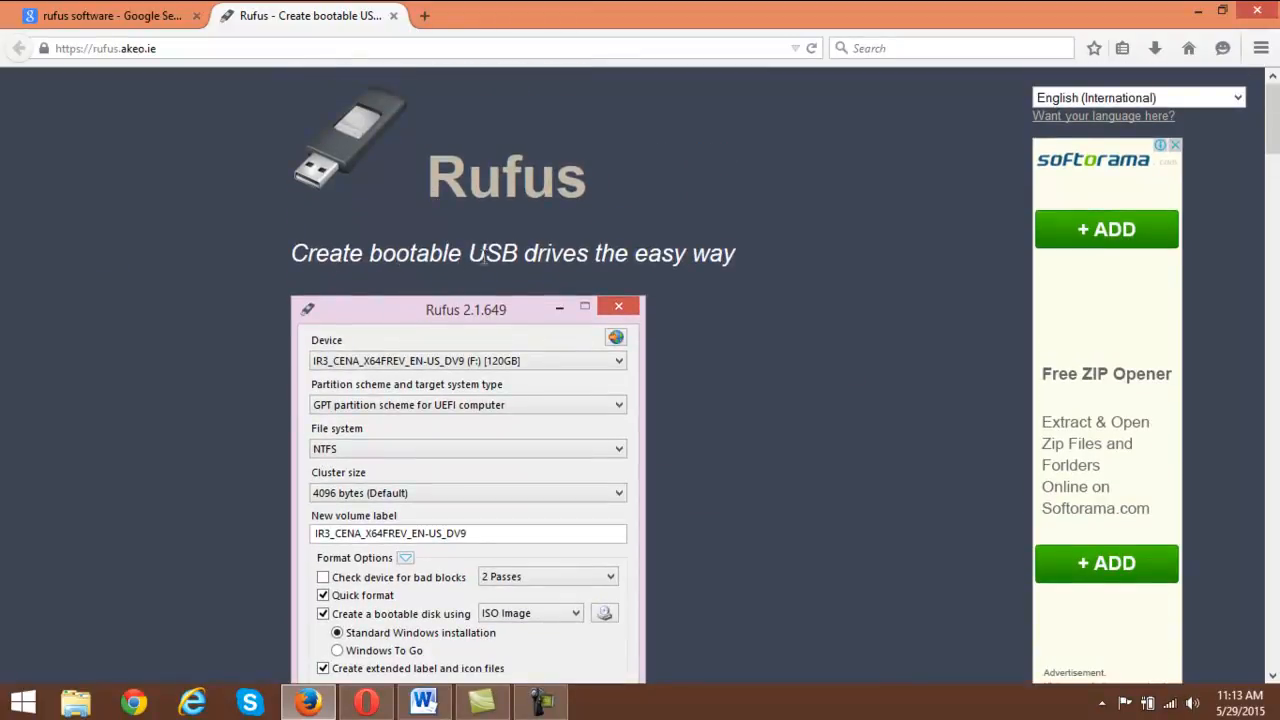
Step: Request the Rufus 2.1 download from the Download section of the Rufus website
scroll(700, 250, down, 6)
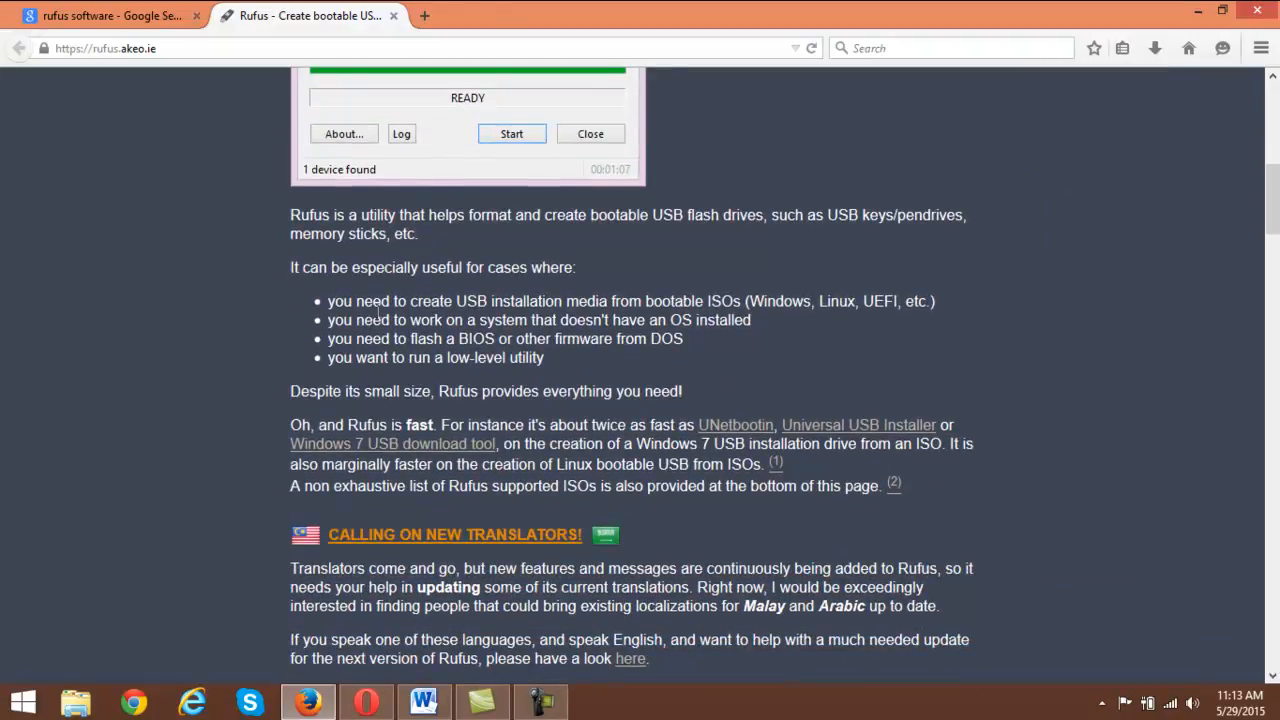
scroll(510, 297, down, 1)
scroll(510, 297, down, 4)
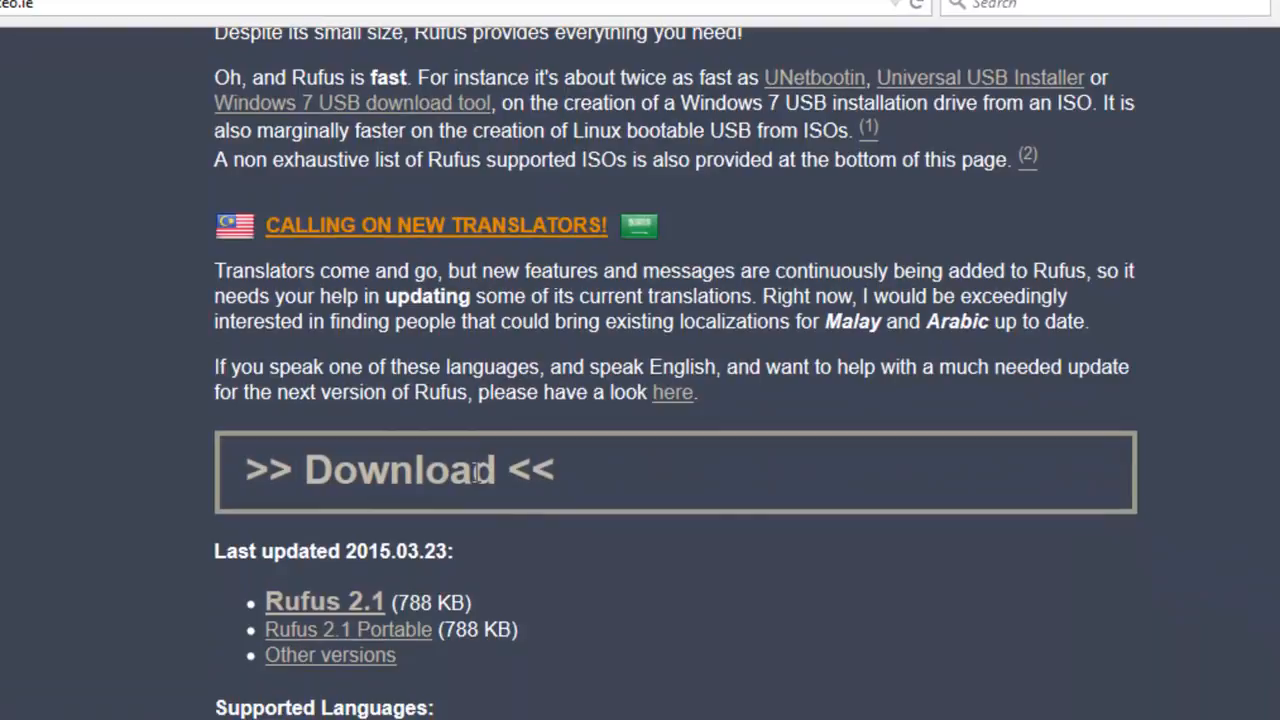
scroll(478, 470, down, 2)
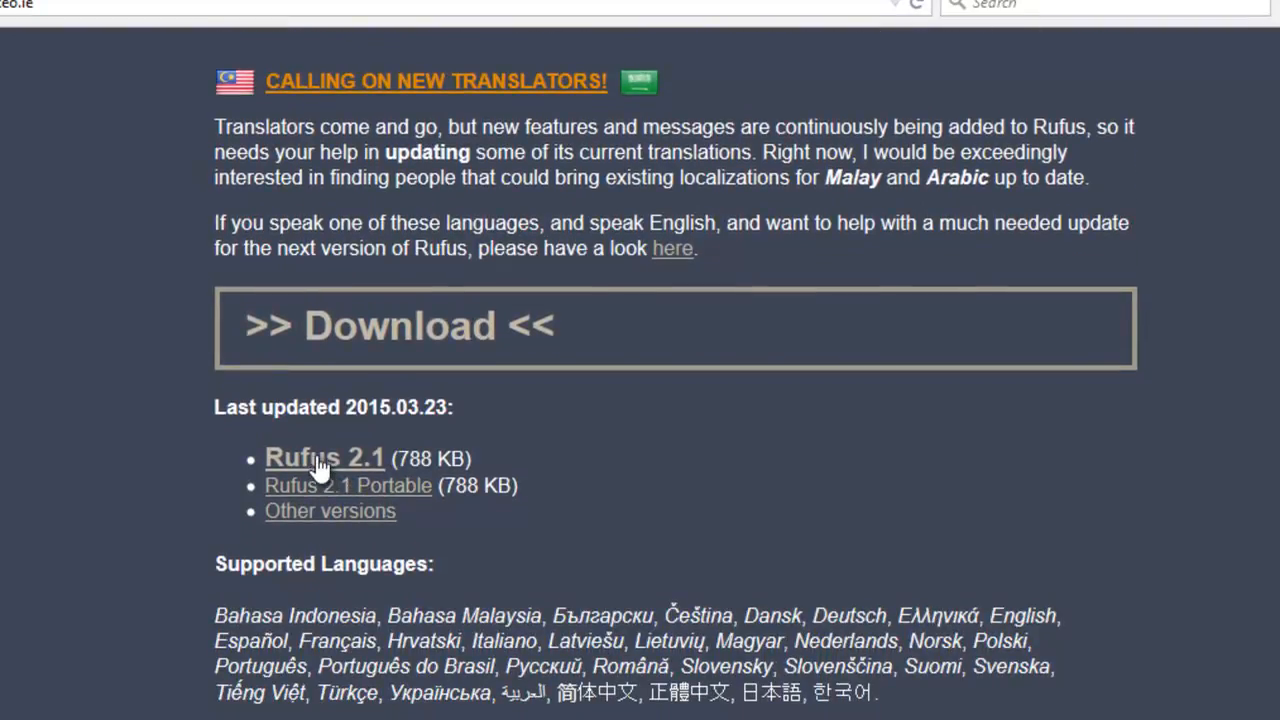
click(317, 460)
click(752, 499)
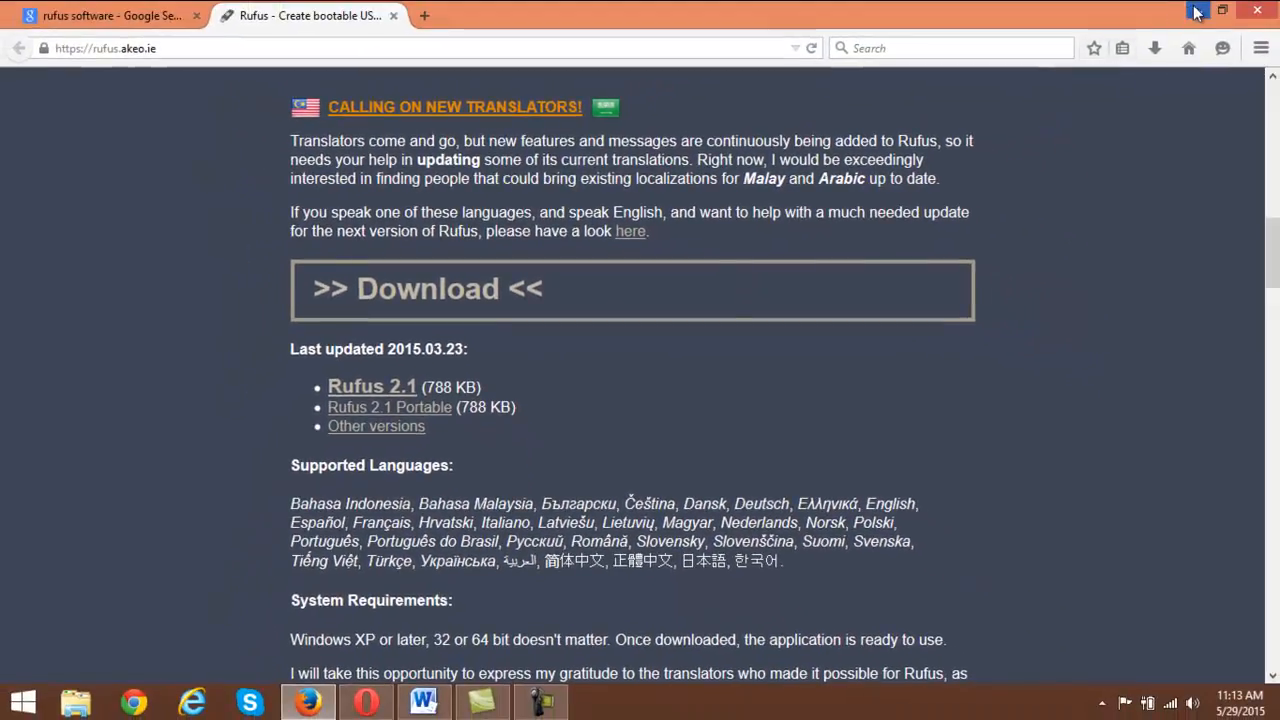
Step: Minimize the browser, launch rufus-2.1 from the desktop, and move its window lower on the desktop
click(1197, 12)
click(175, 38)
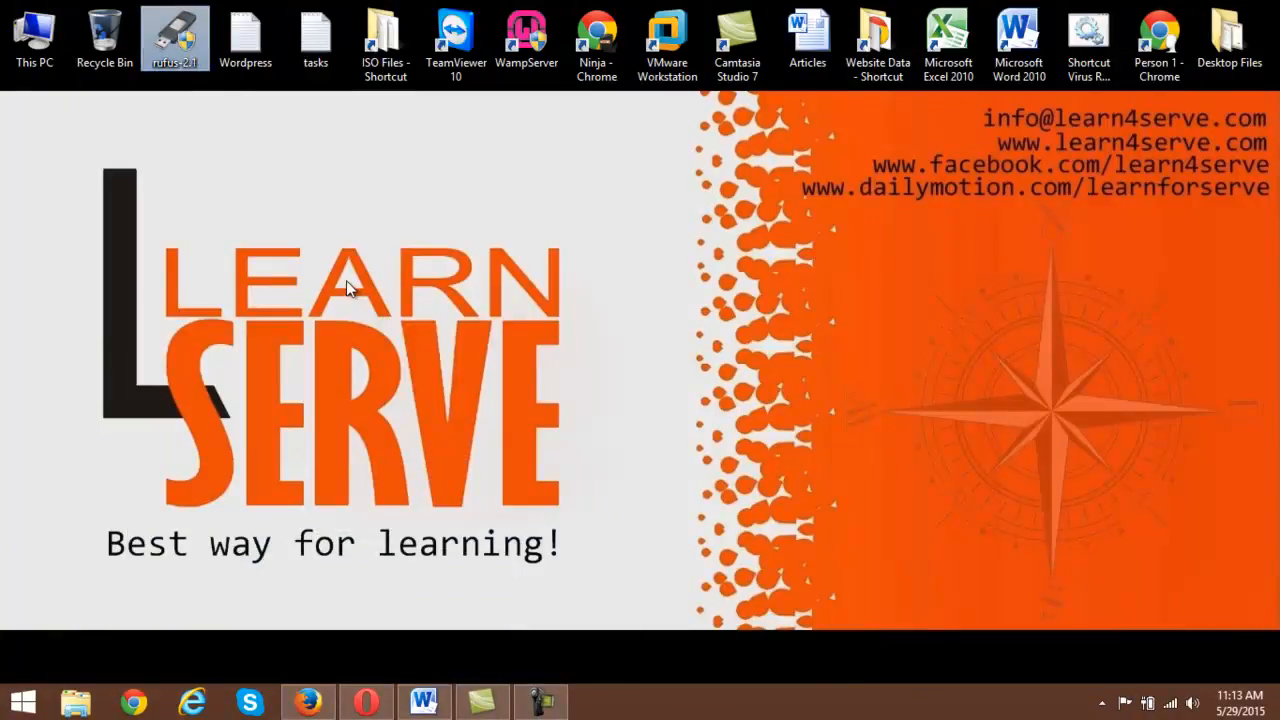
double_click(180, 38)
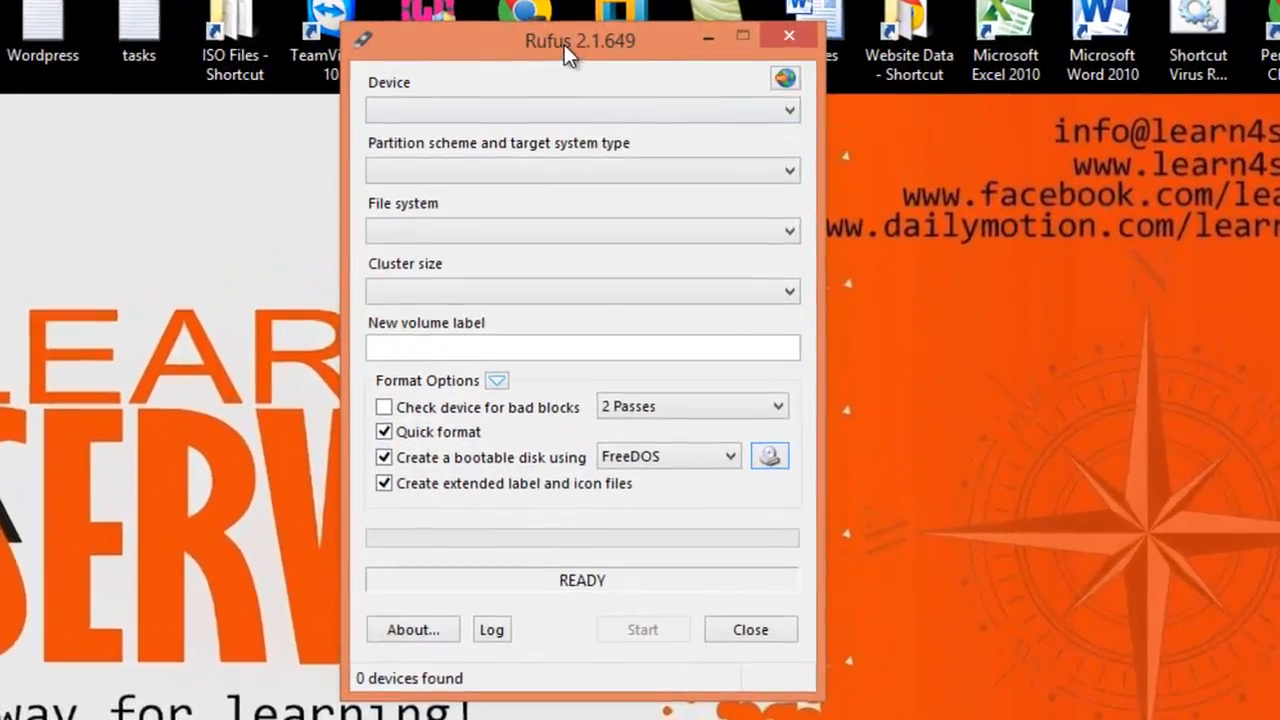
drag(564, 44, 517, 132)
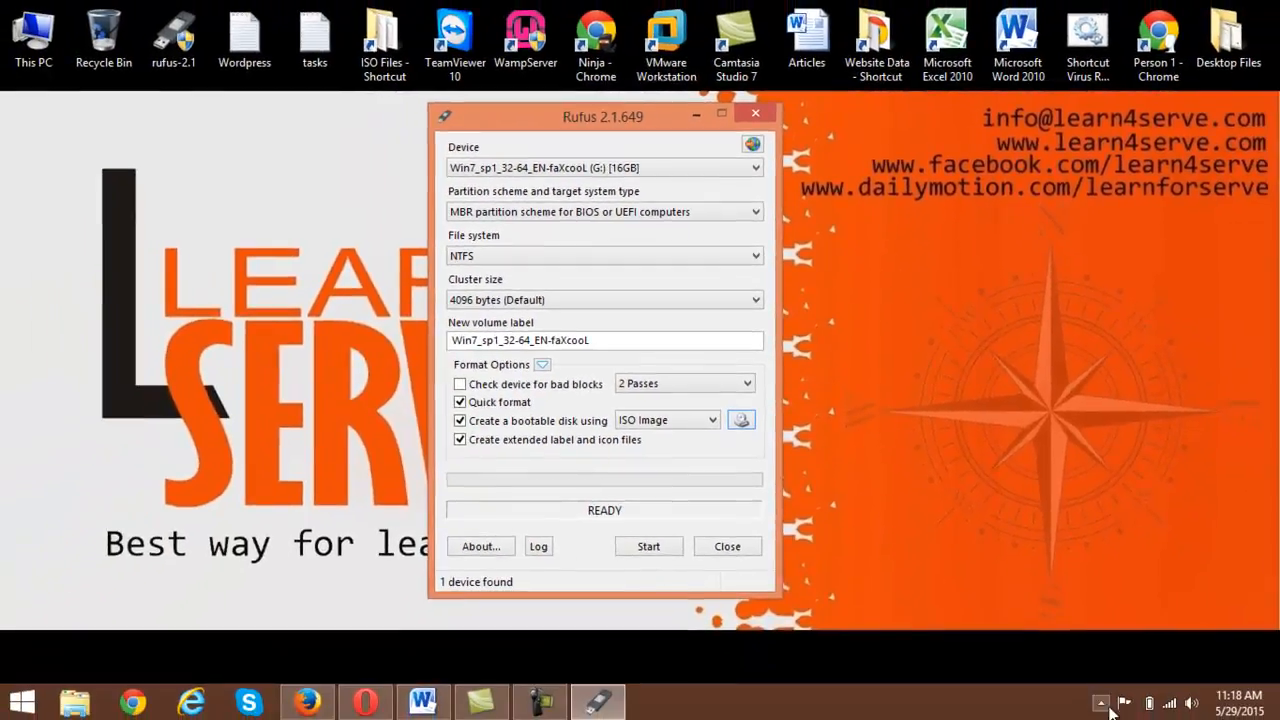
click(1103, 704)
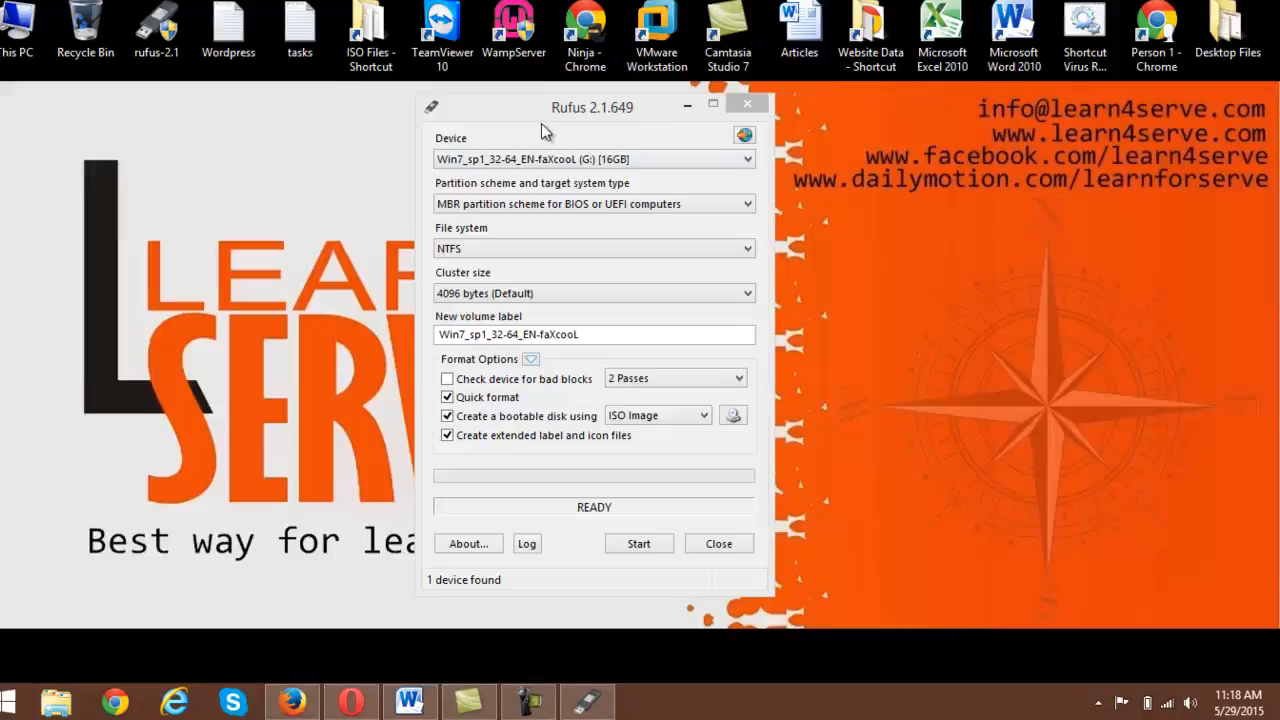
click(549, 114)
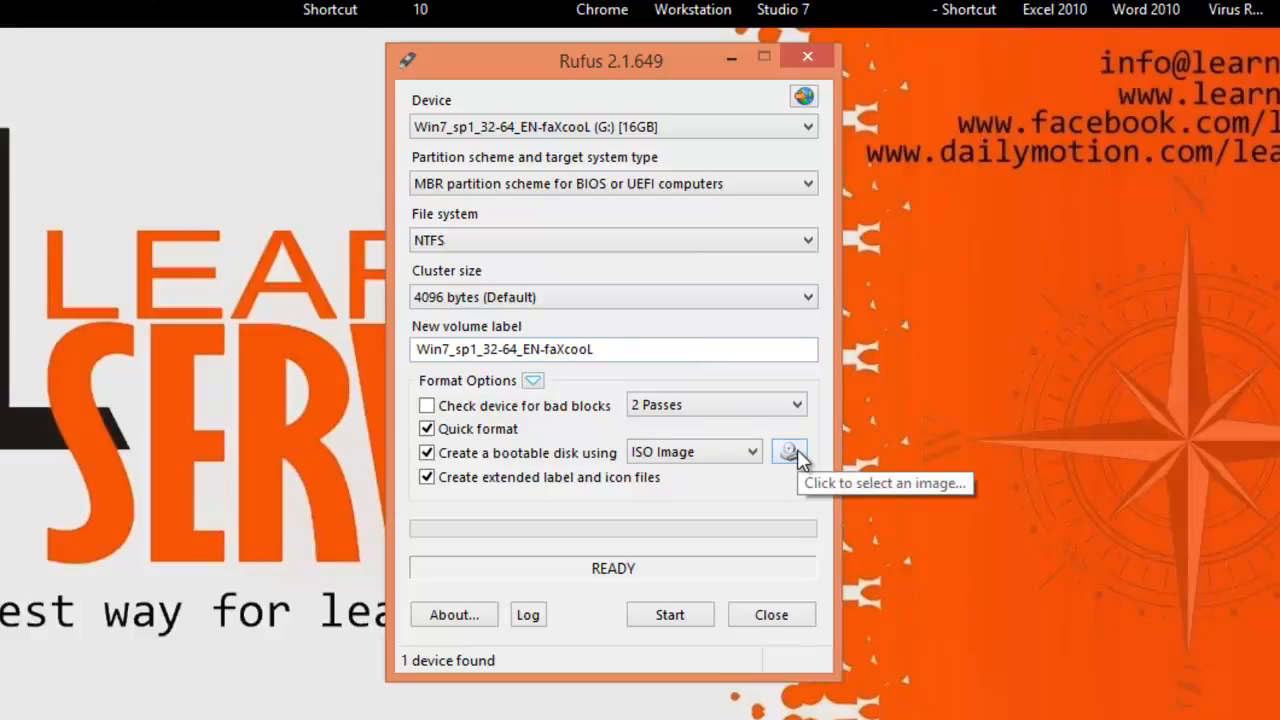
Step: Load the disk image Windows.7.SP1.ENG.x86-x64.MAFIAA from the Windows 7 Ultimate SP1 folder inside the desktop's ISO Files shortcut
click(795, 455)
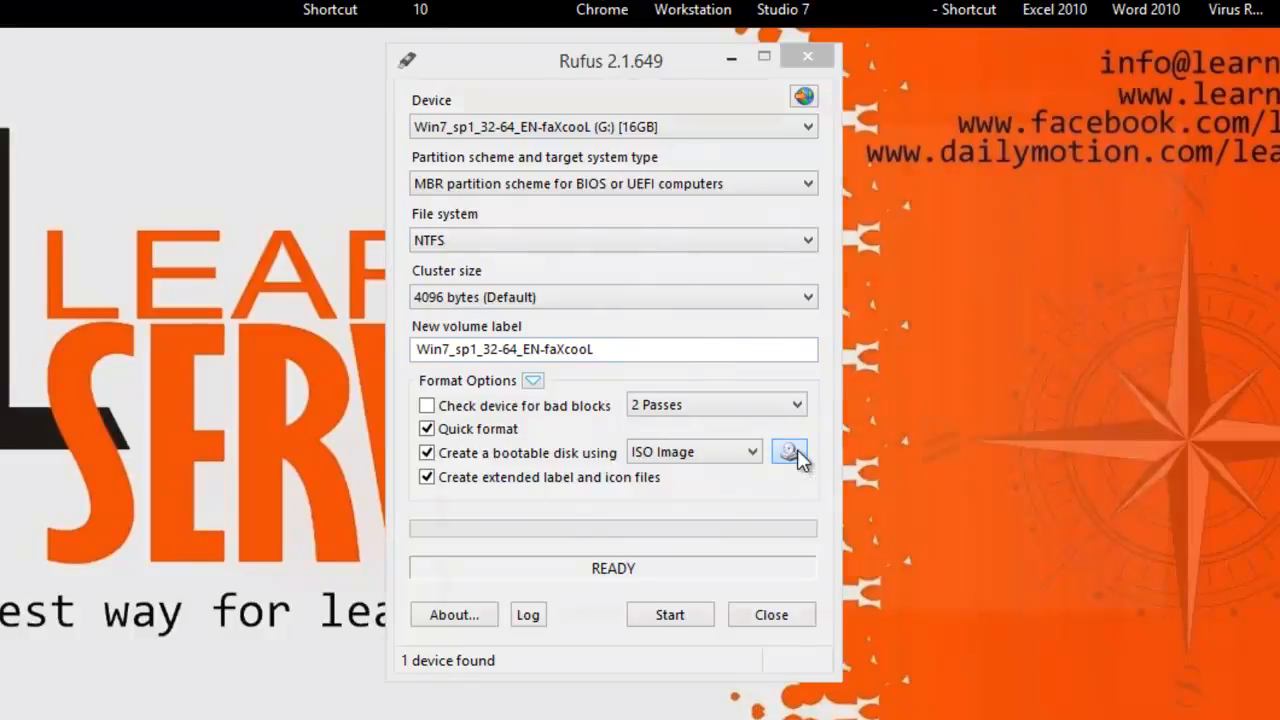
drag(795, 108, 731, 58)
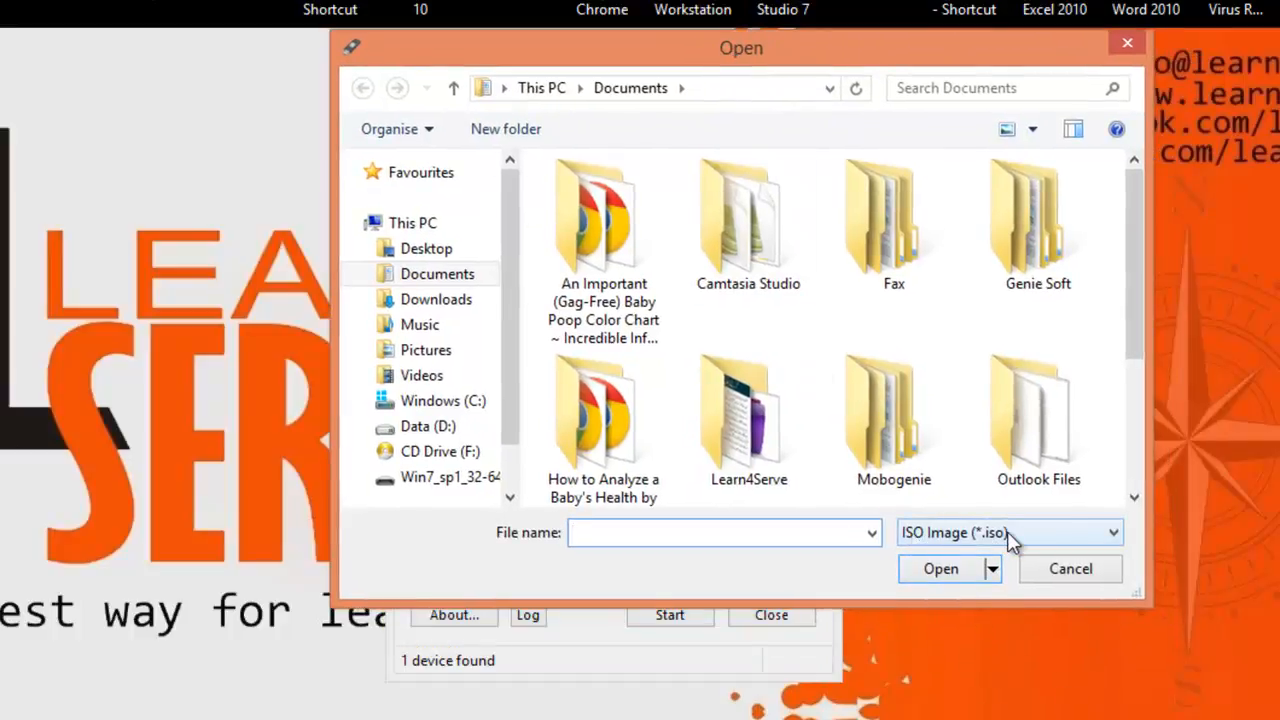
click(430, 252)
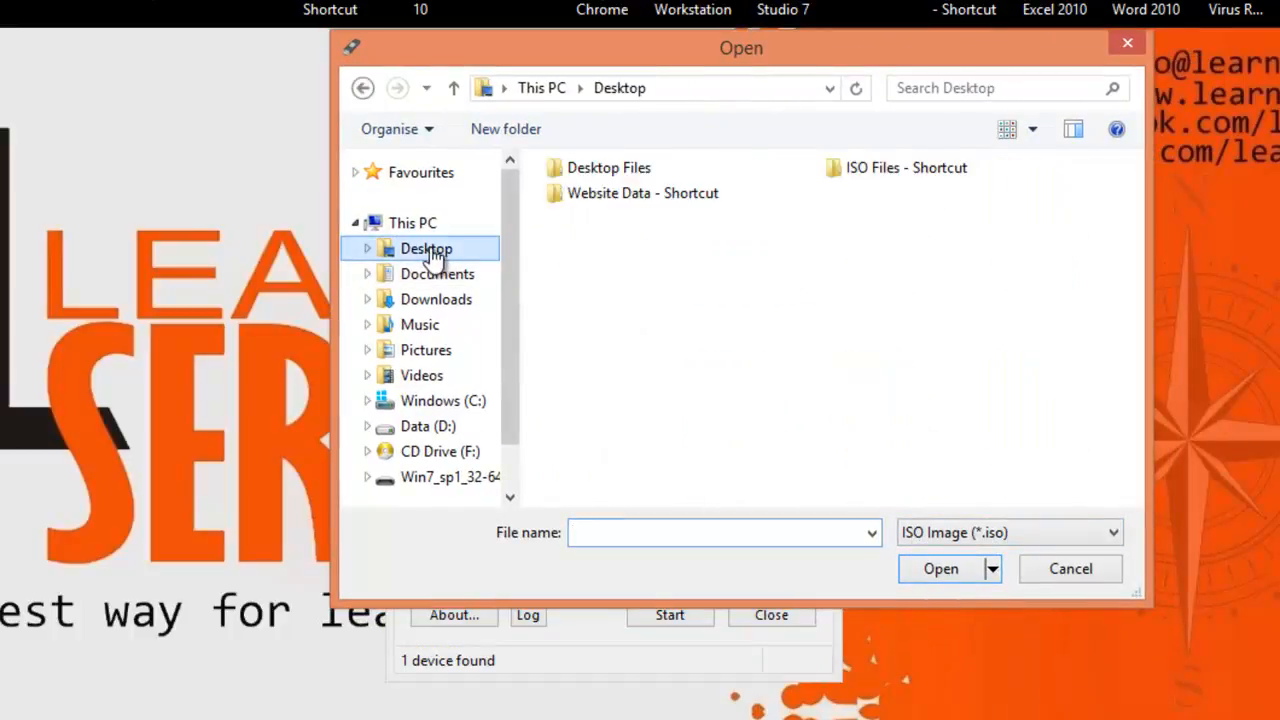
click(872, 172)
double_click(872, 172)
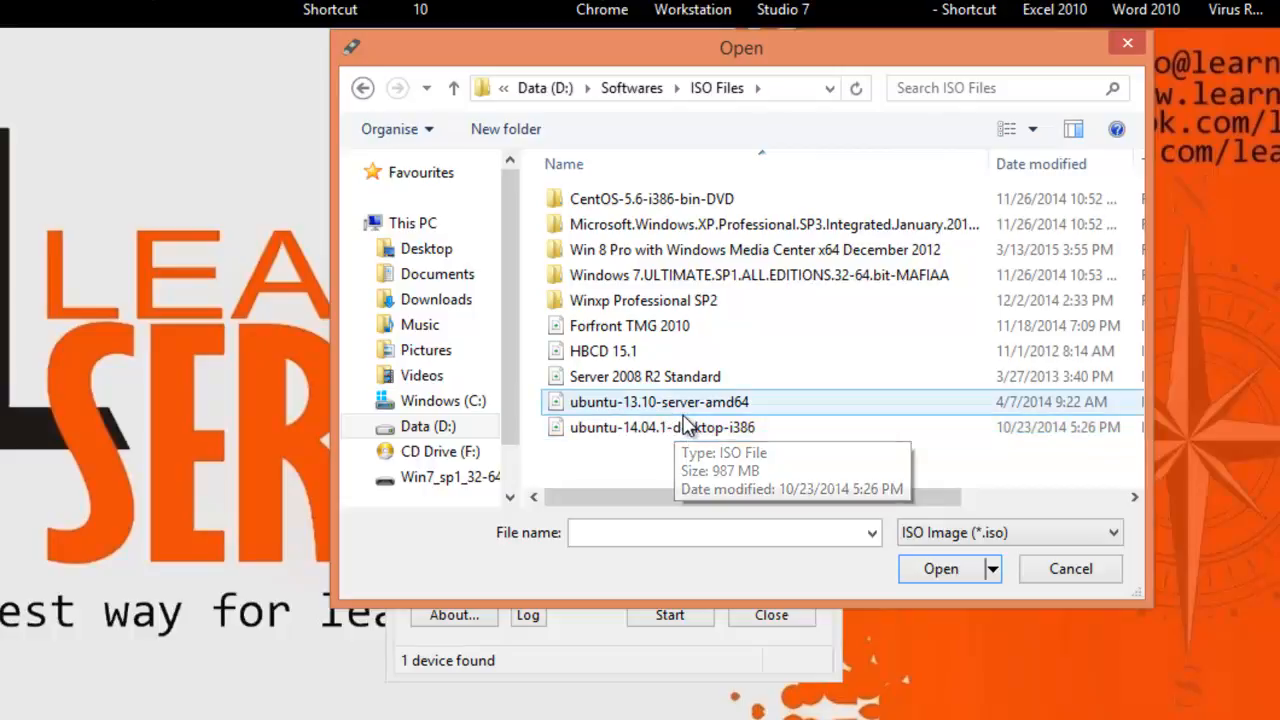
click(684, 283)
double_click(684, 281)
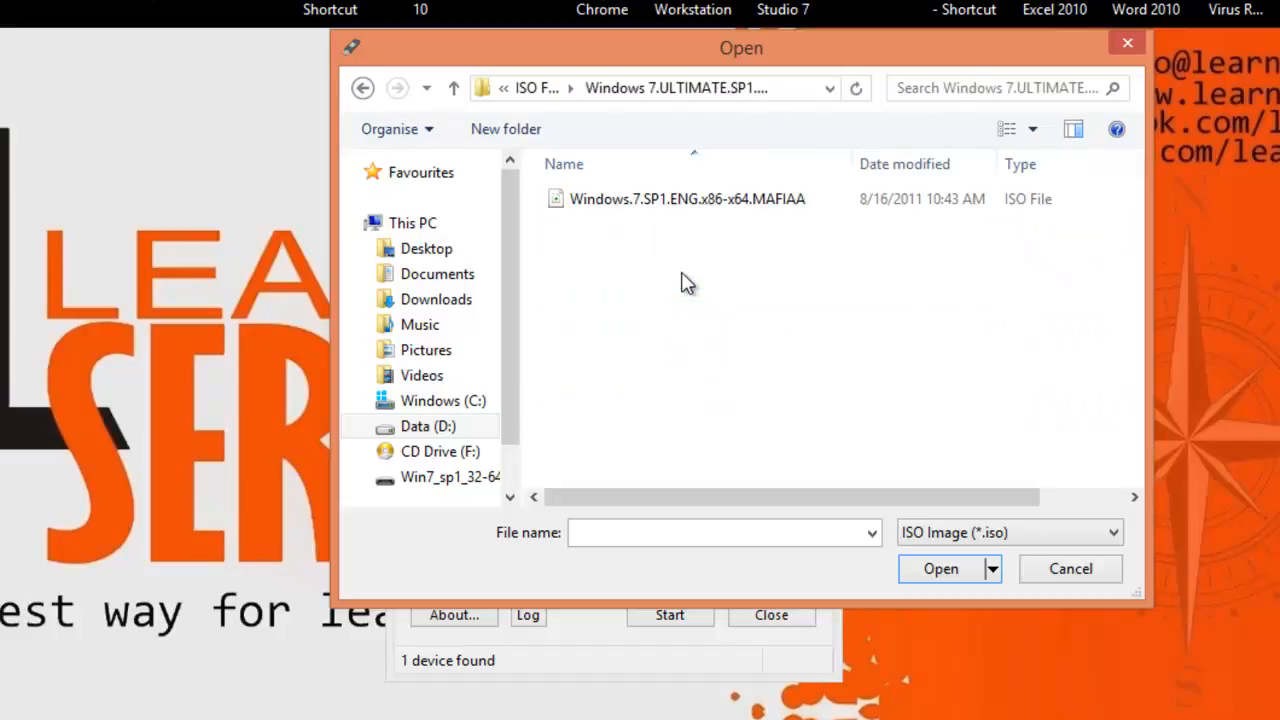
click(697, 203)
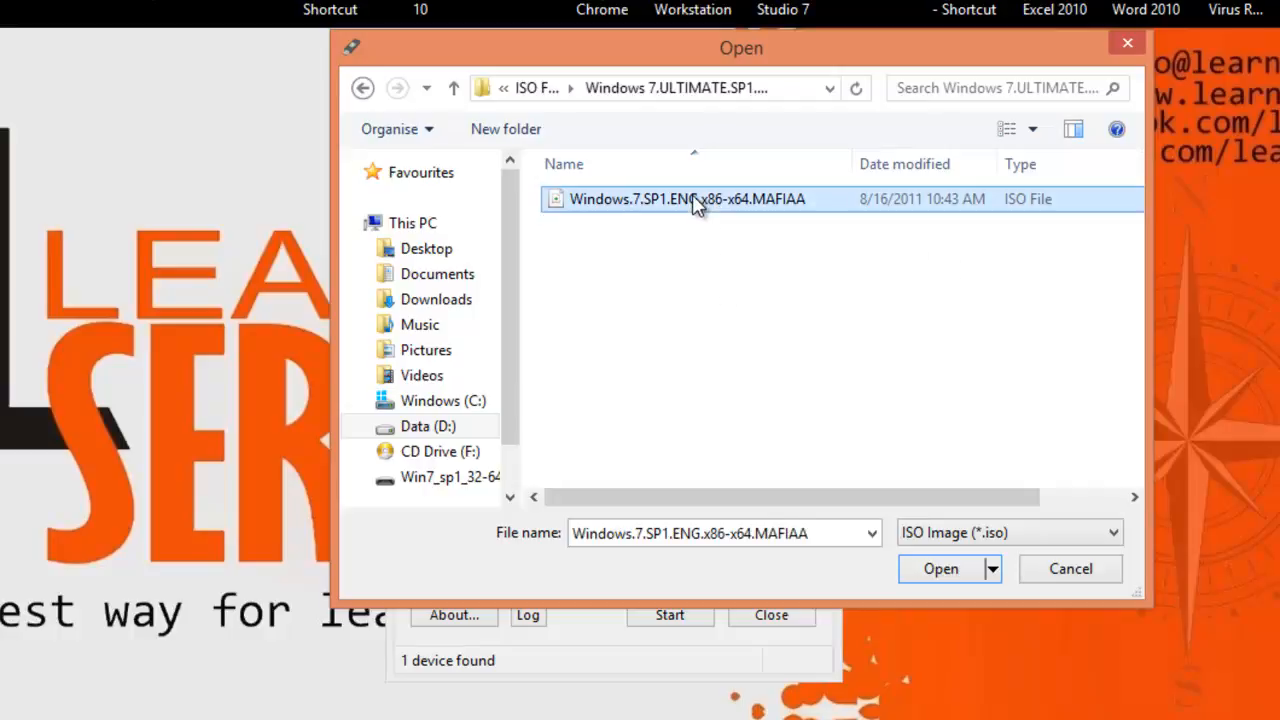
click(941, 568)
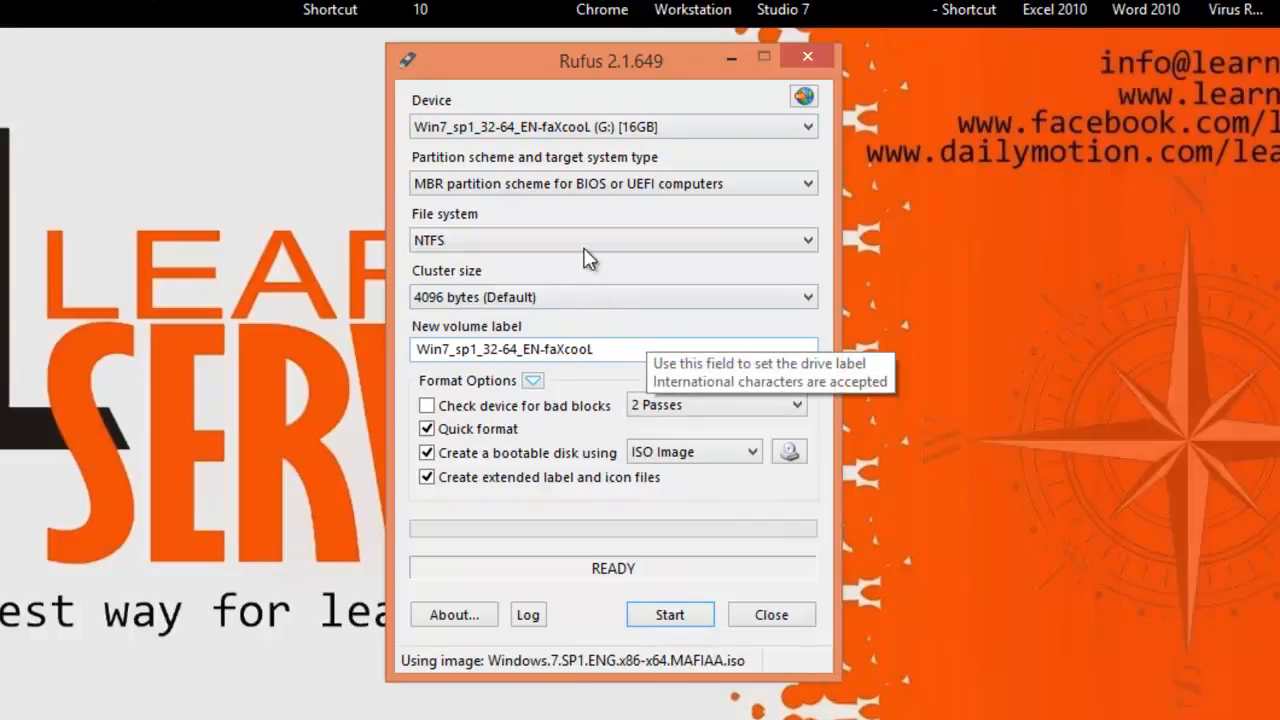
Step: Start writing the Windows 7 image to the 16 GB USB drive, but cancel at the data-loss confirmation
click(669, 617)
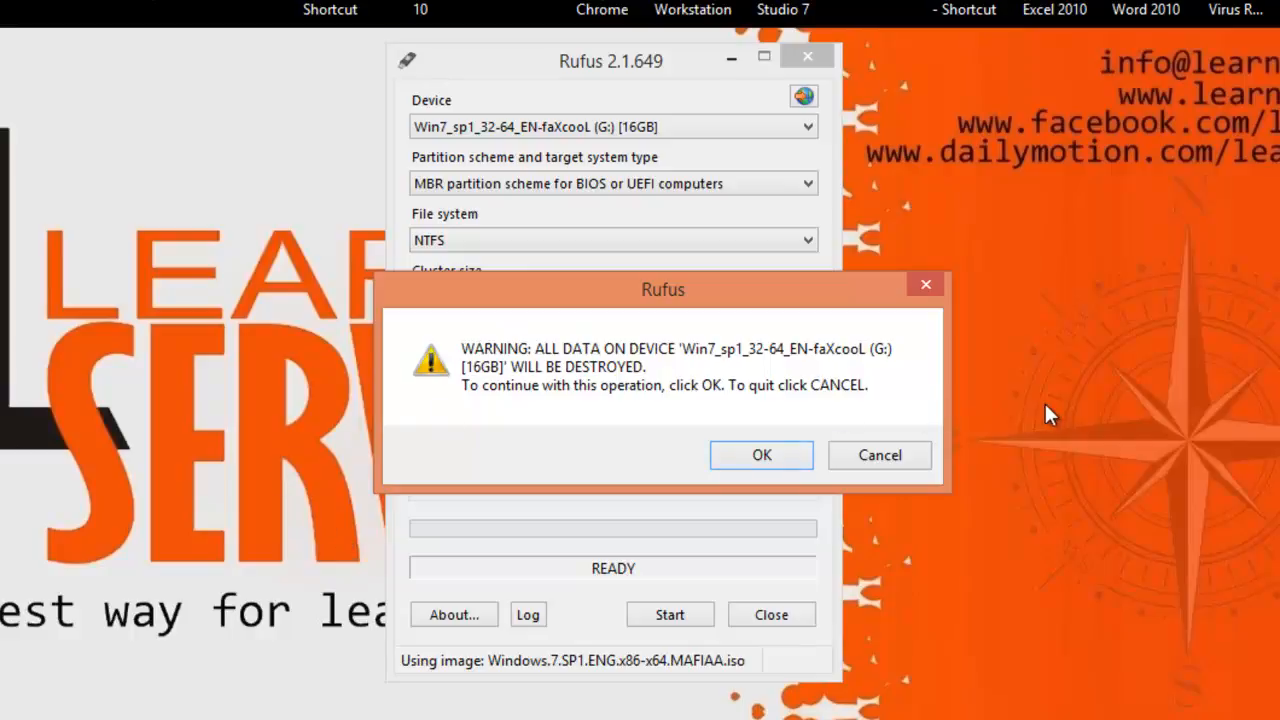
click(905, 457)
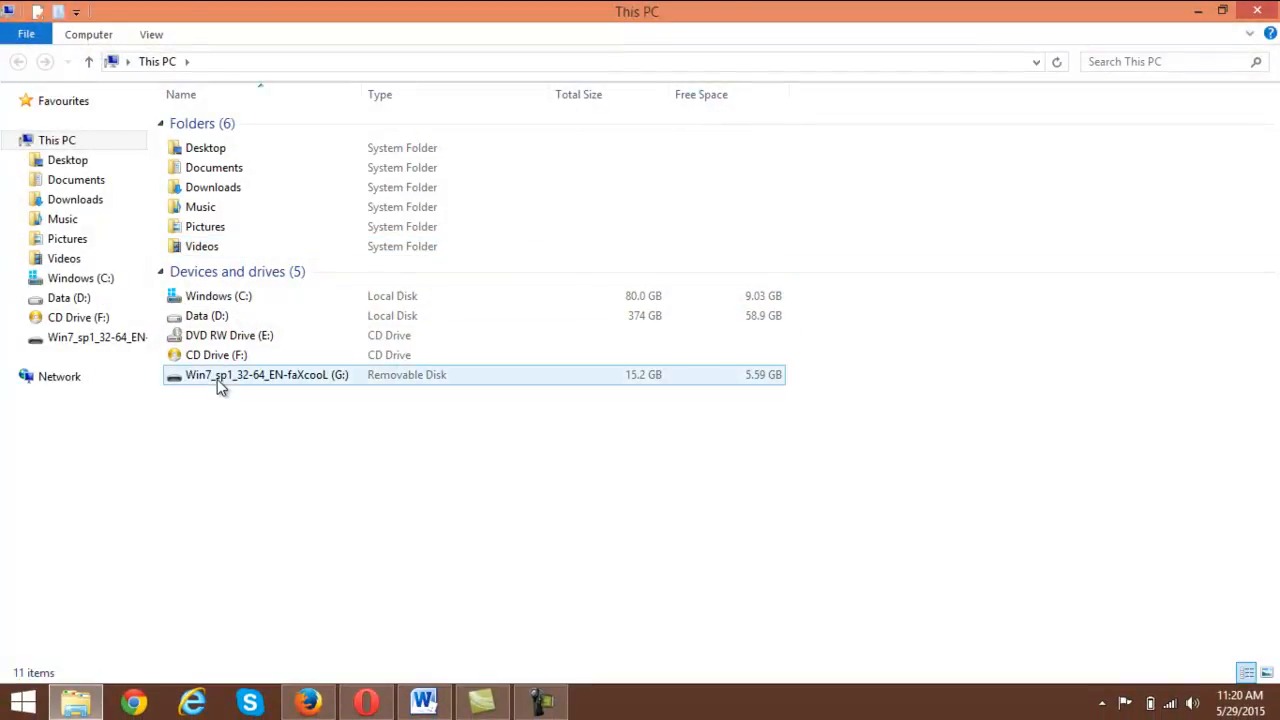
Step: Check the removable drive Win7_sp1_32-64_EN-faXcooL (G:) in This PC, and close the window
click(220, 384)
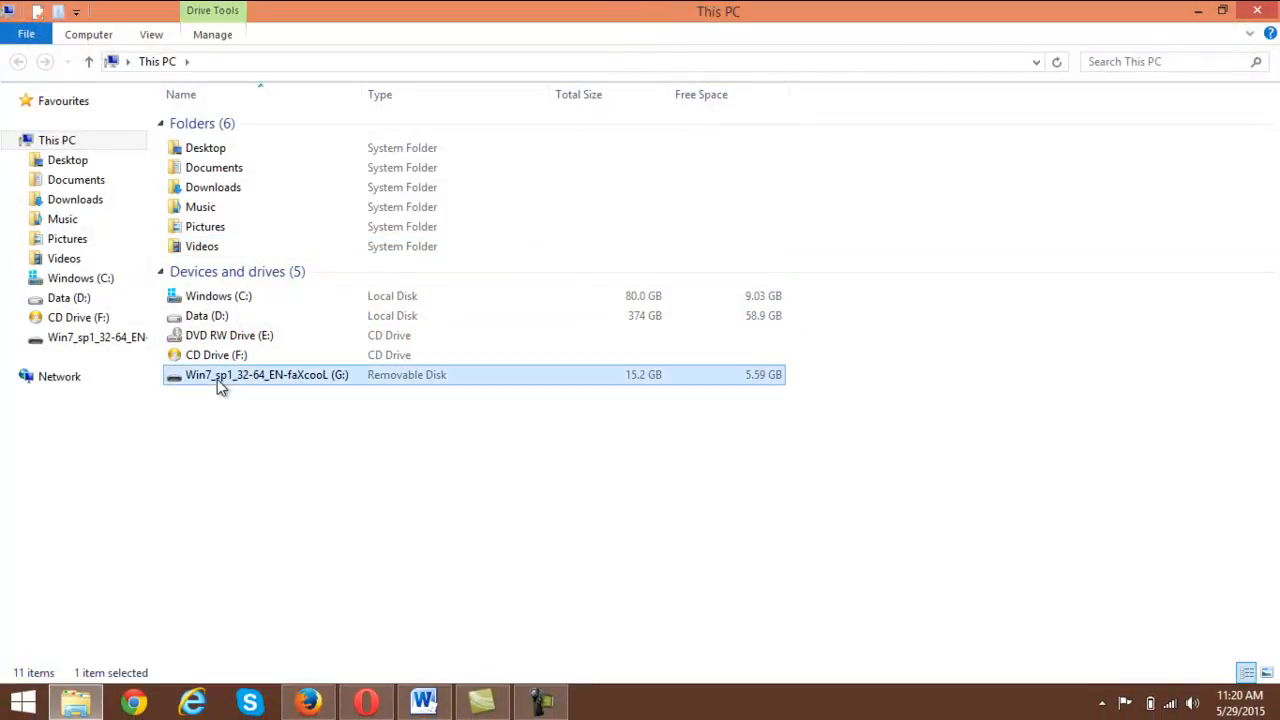
click(1256, 12)
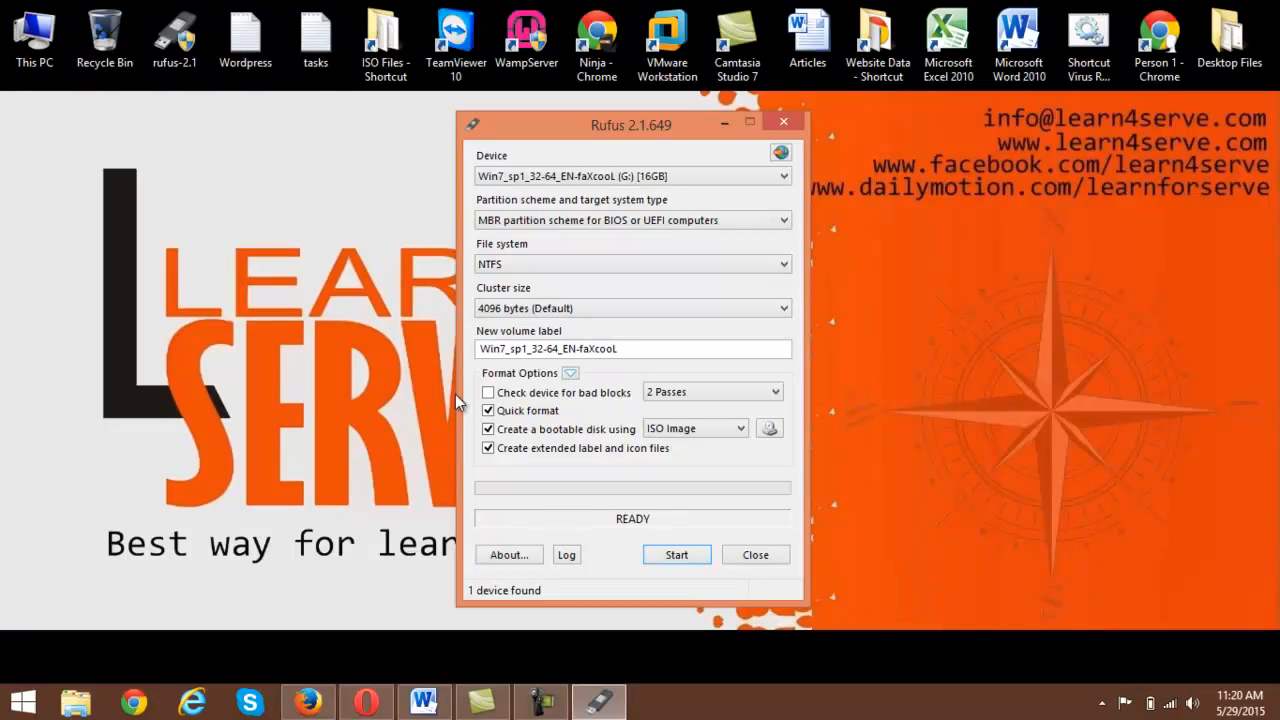